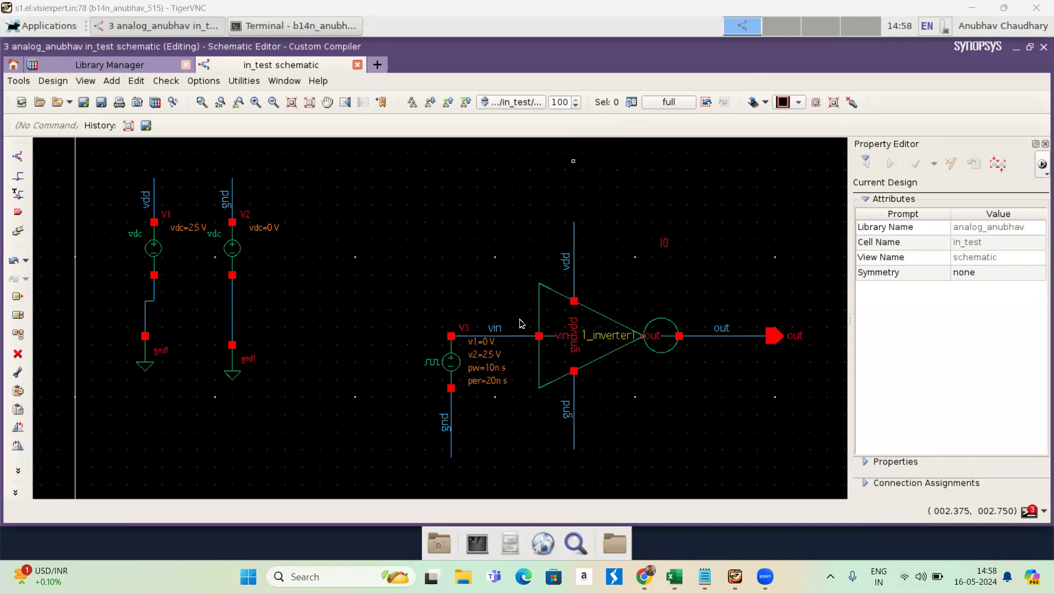
- Select pulse source V3 to inspect its 0–2.5 V, 10 ns width, 20 ns period settings
click(458, 365)
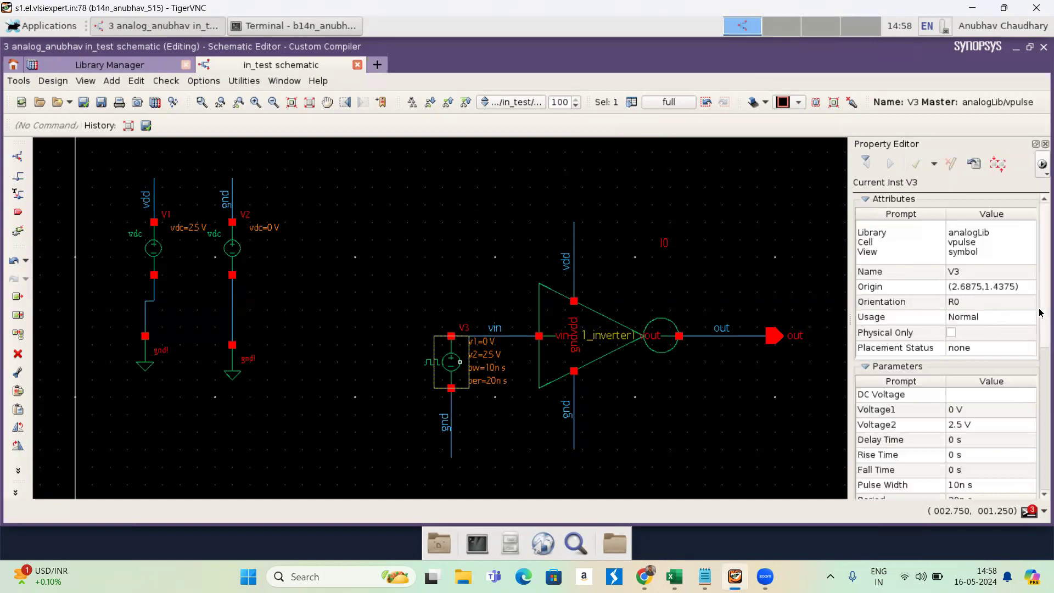
drag(1046, 312, 1047, 354)
scroll(1046, 356, down, 1)
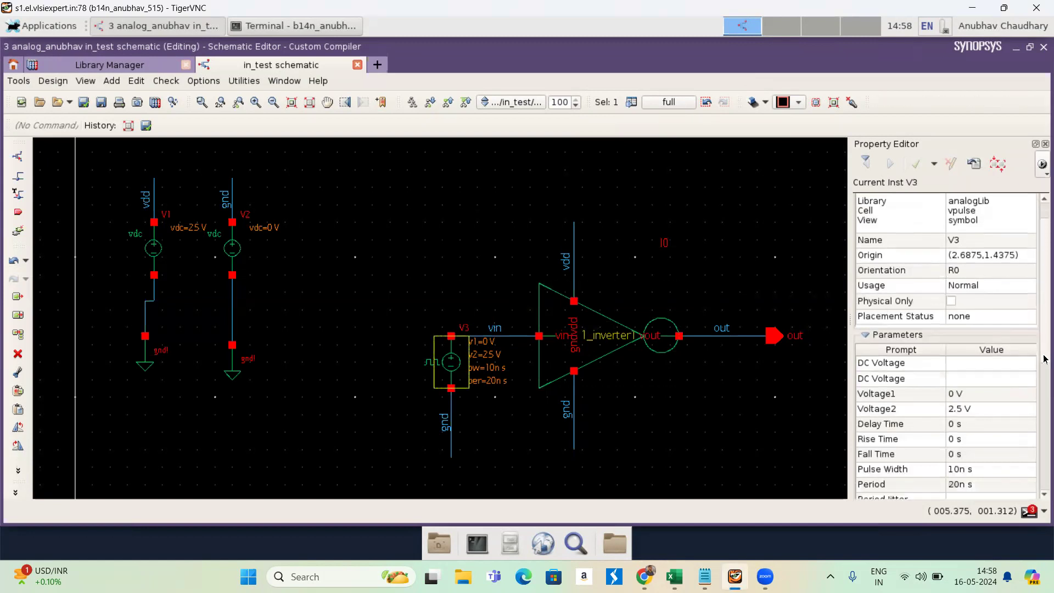
scroll(1047, 356, down, 2)
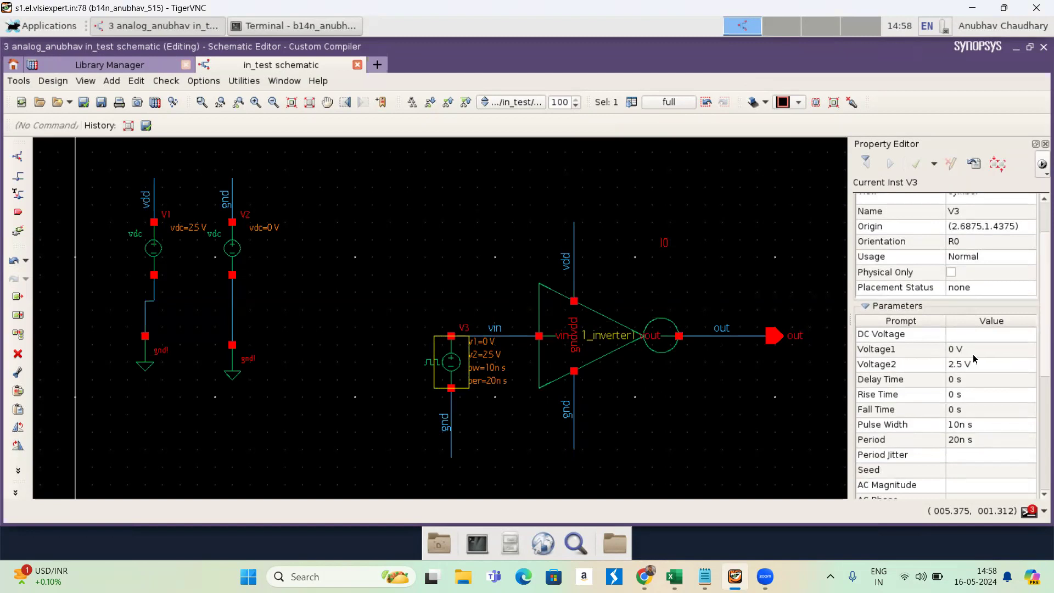
scroll(972, 355, down, 2)
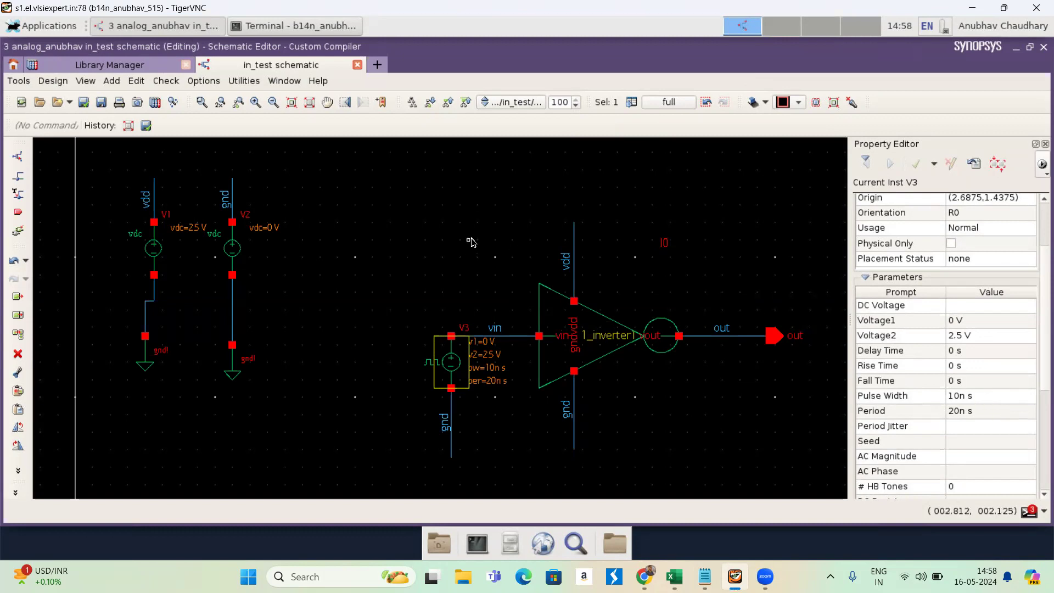
- Launch PrimeWave for in_test and review the PrimeSim HSPICE simulation options
click(18, 81)
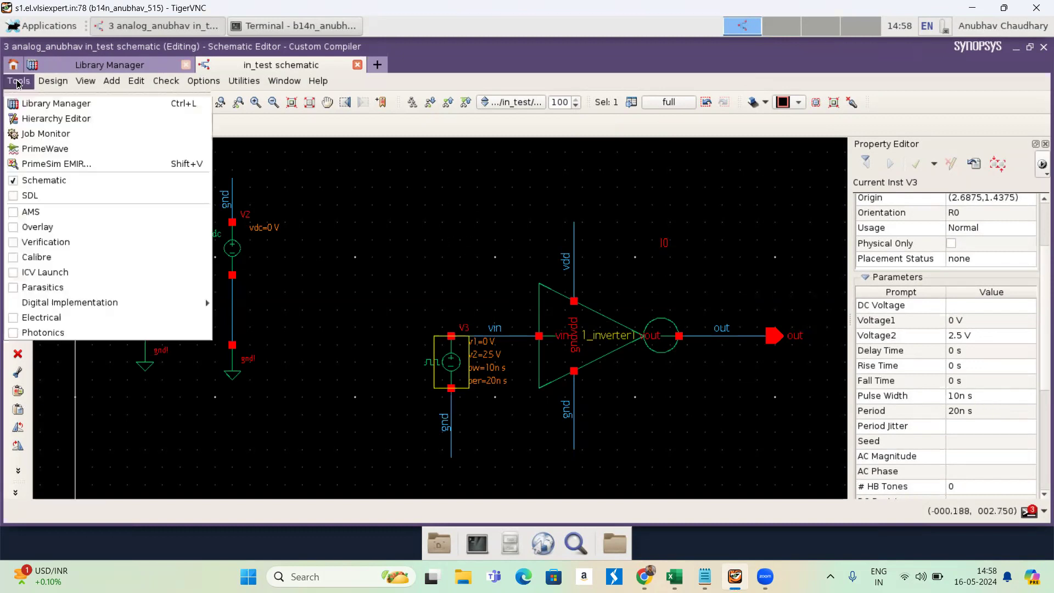
click(34, 153)
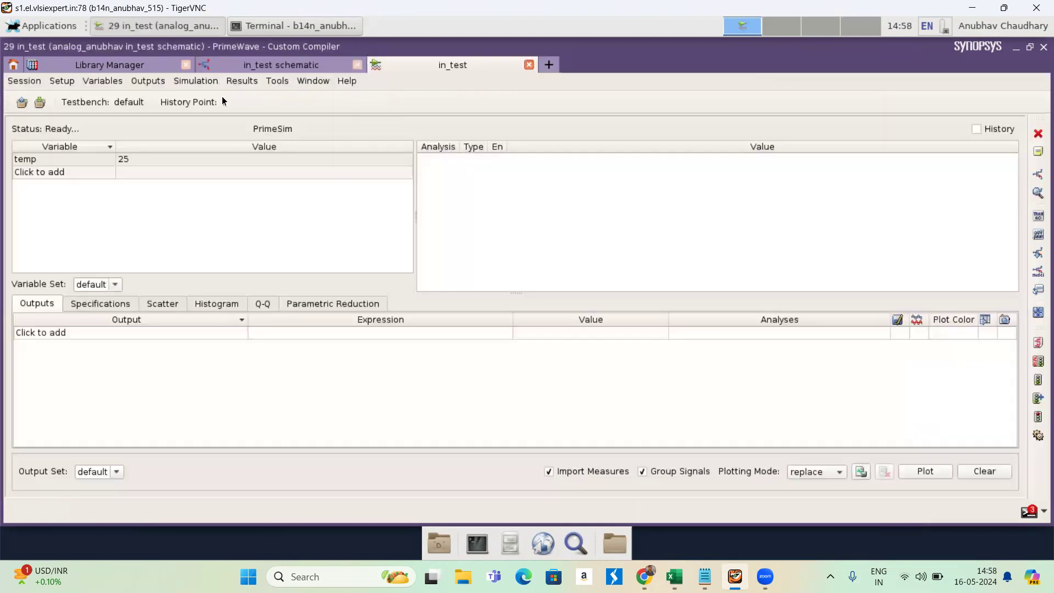
click(206, 82)
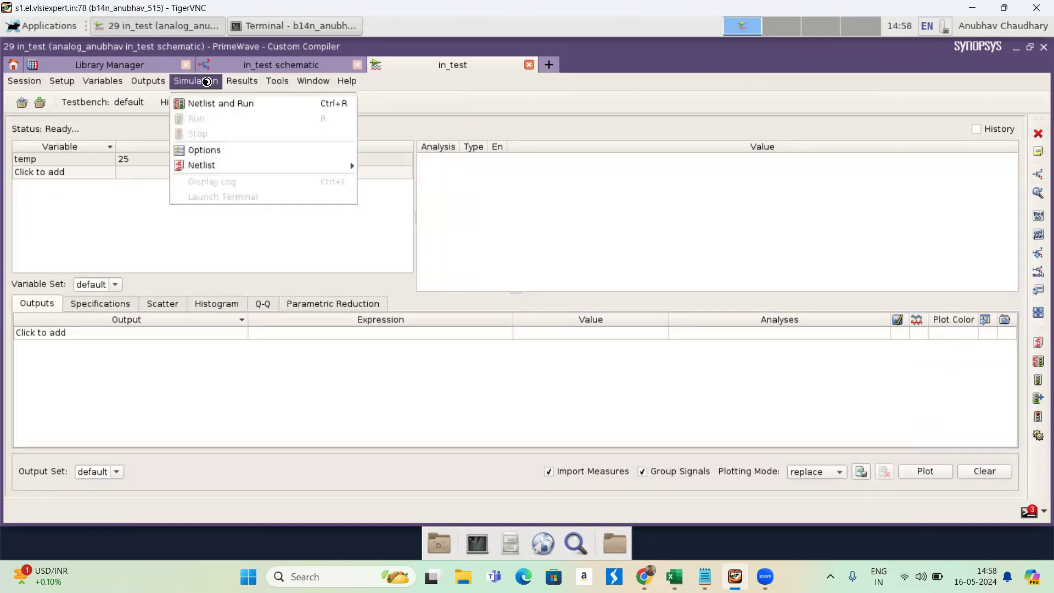
click(220, 149)
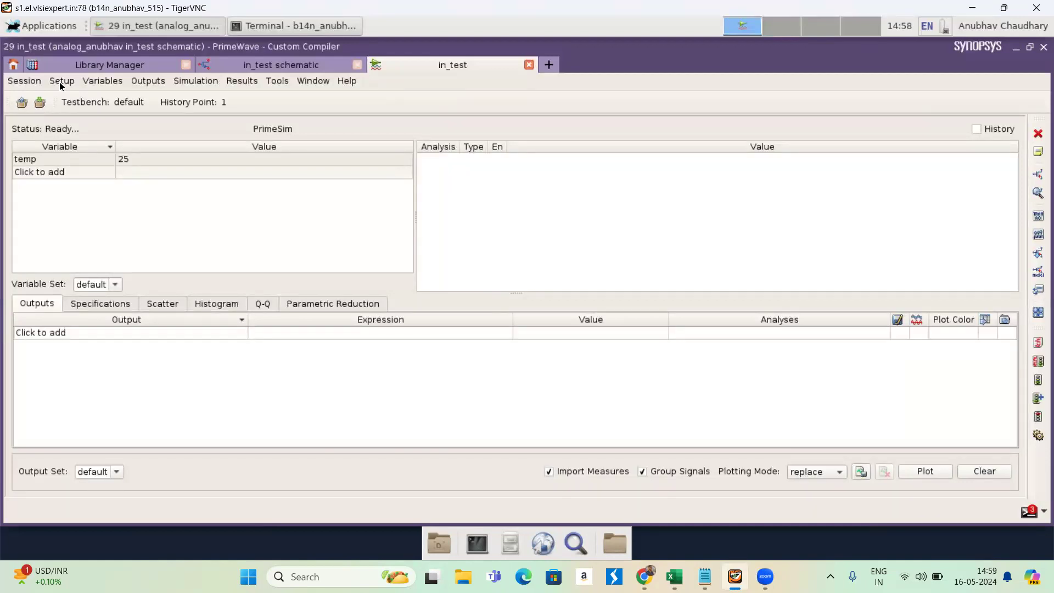
- Define an enabled tran analysis with 0.1 ns time step and 40 ns stop time
click(60, 83)
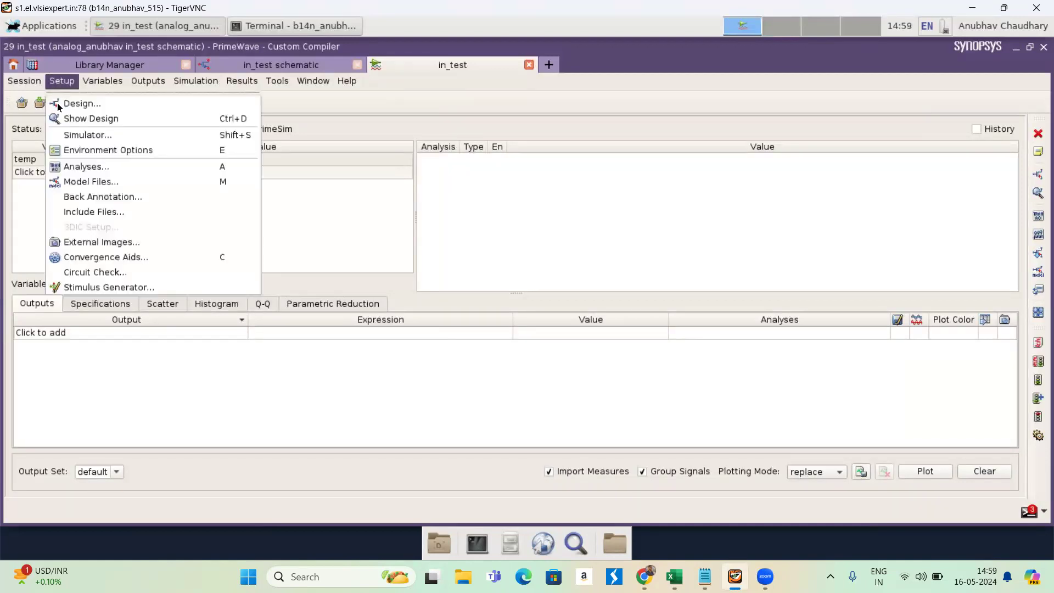
click(89, 165)
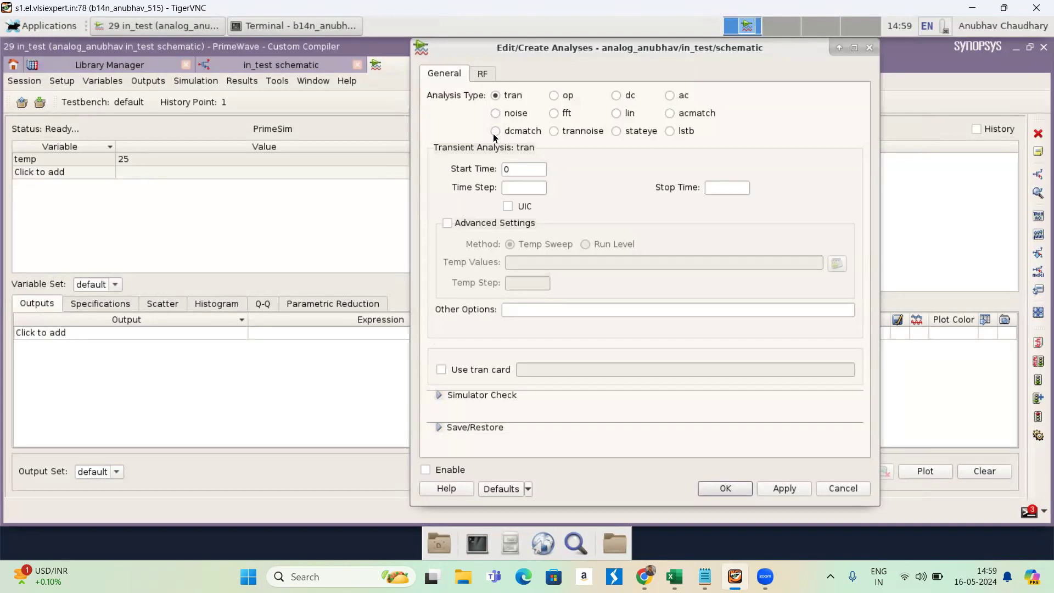
click(517, 187)
text(0.1n)
key(Tab)
text(40)
text(n)
key(Return)
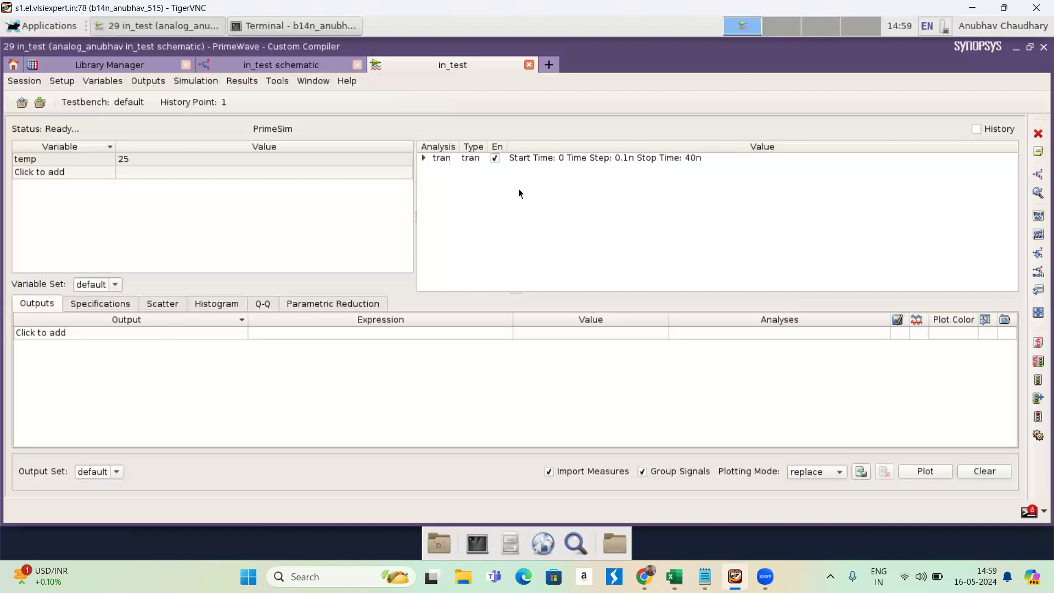
- Add v(/out) as an output by picking the out net from the schematic
click(418, 331)
click(942, 335)
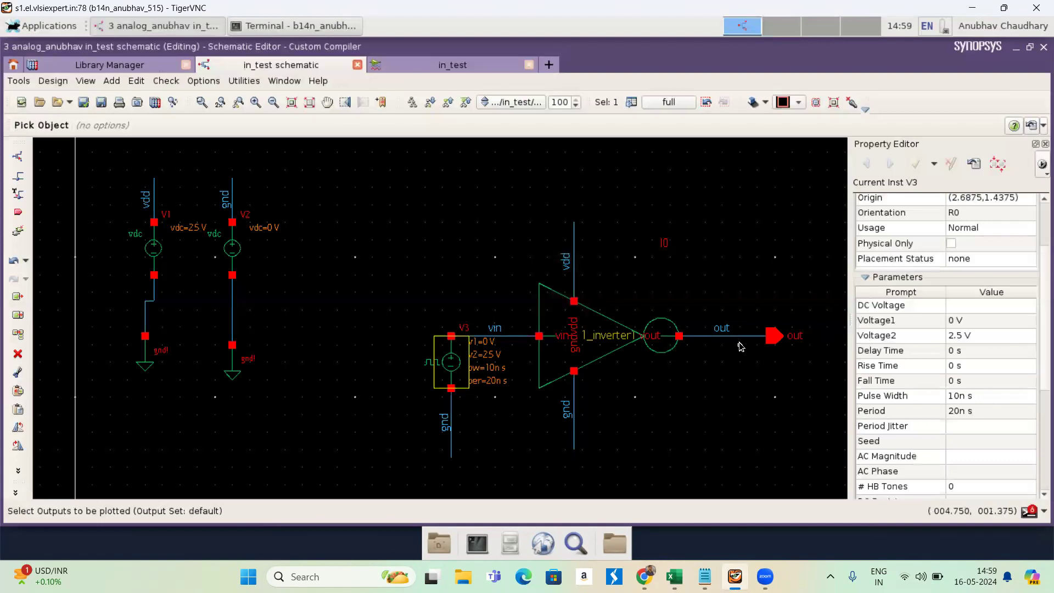
click(738, 336)
key(Escape)
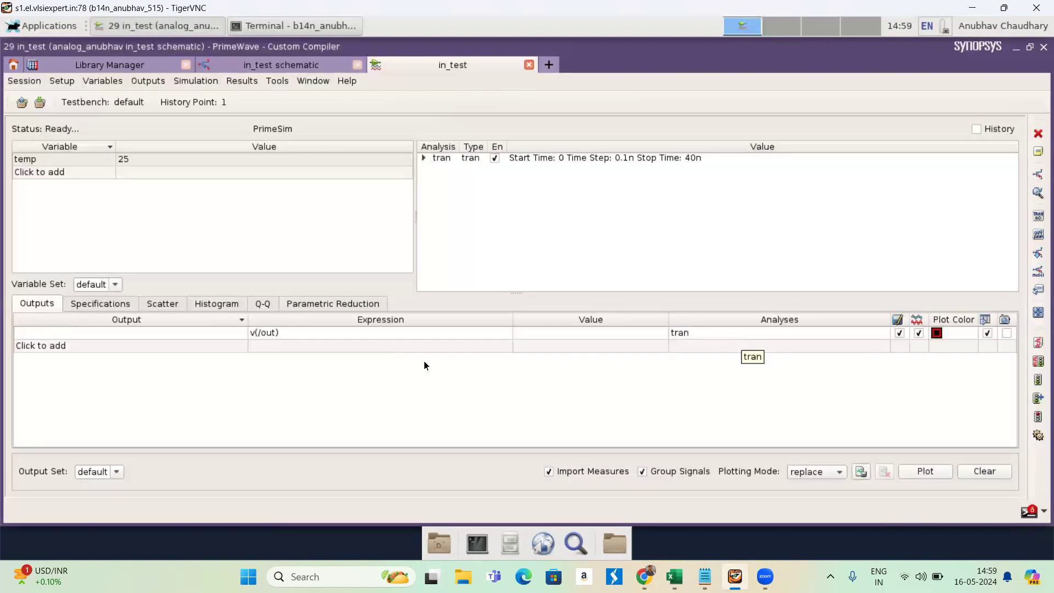
- Add v(/vin) as an output by picking the vin net from the schematic
click(430, 346)
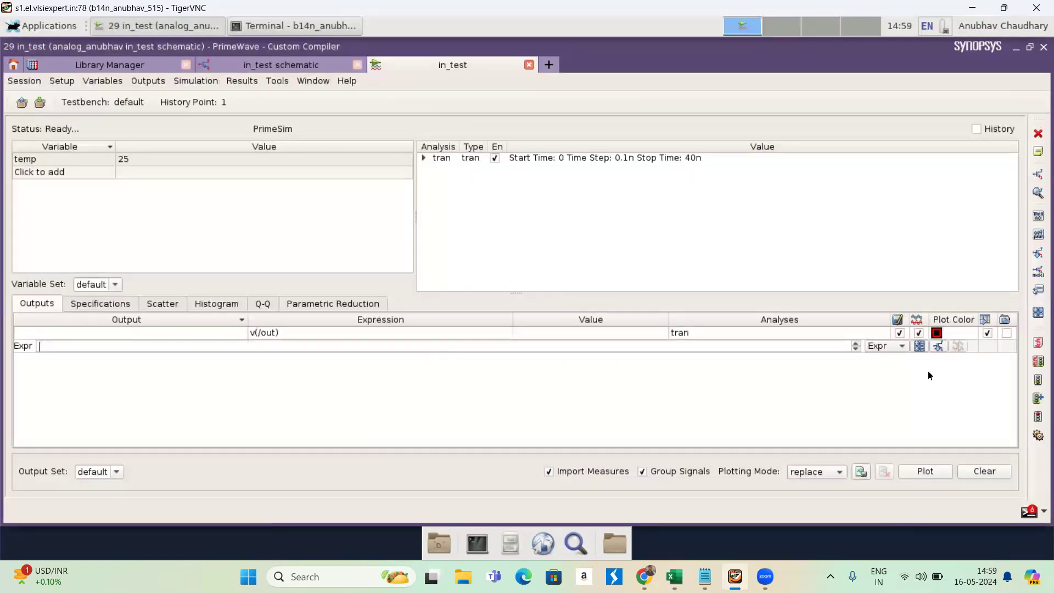
click(940, 345)
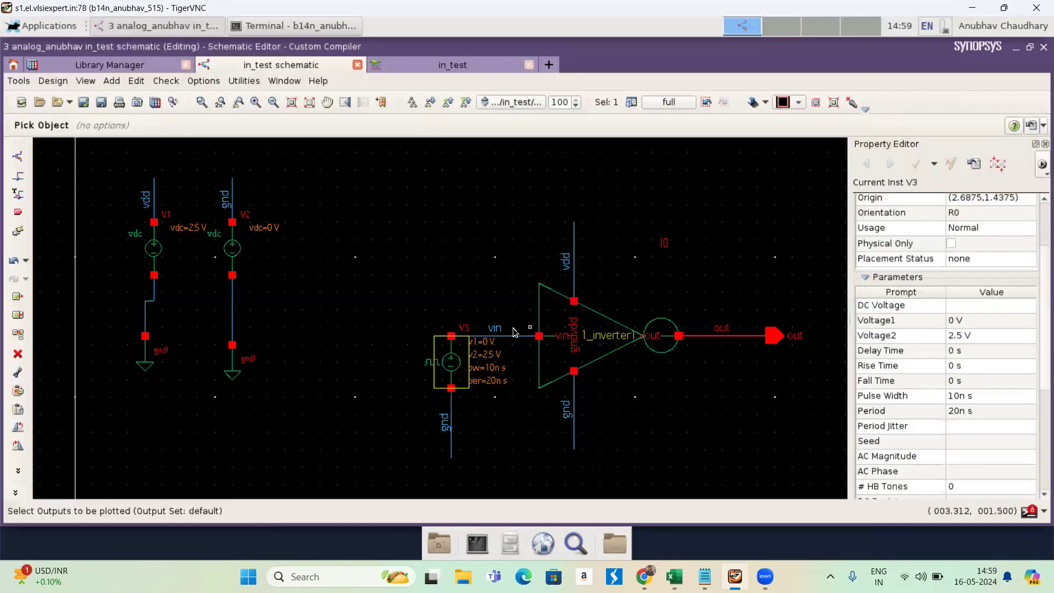
click(510, 336)
click(510, 336)
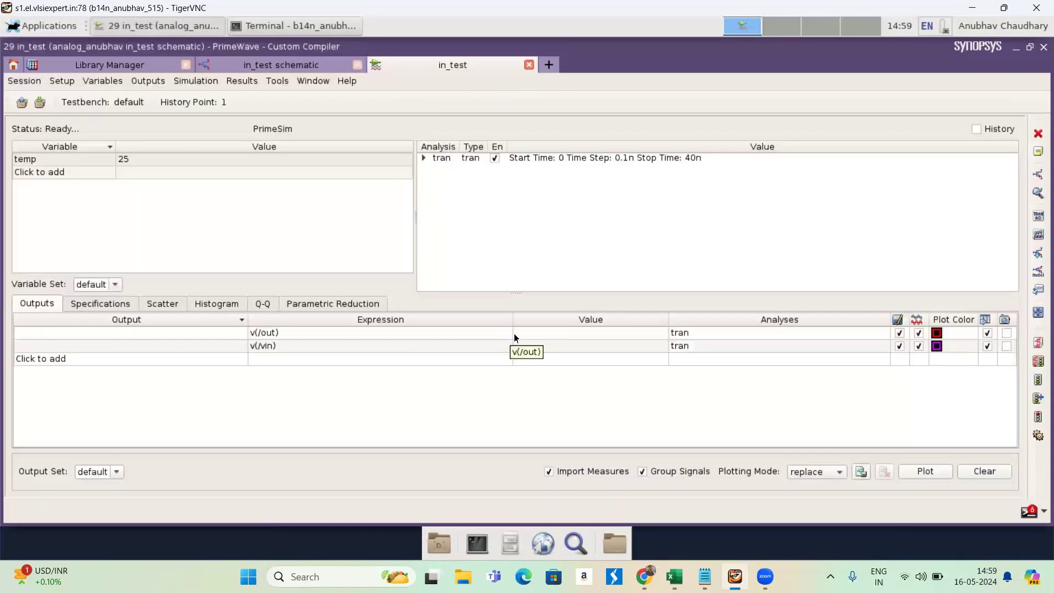
- Netlist and run the simulation, then ungroup v(out) and v(vin) into separate panels
click(1040, 363)
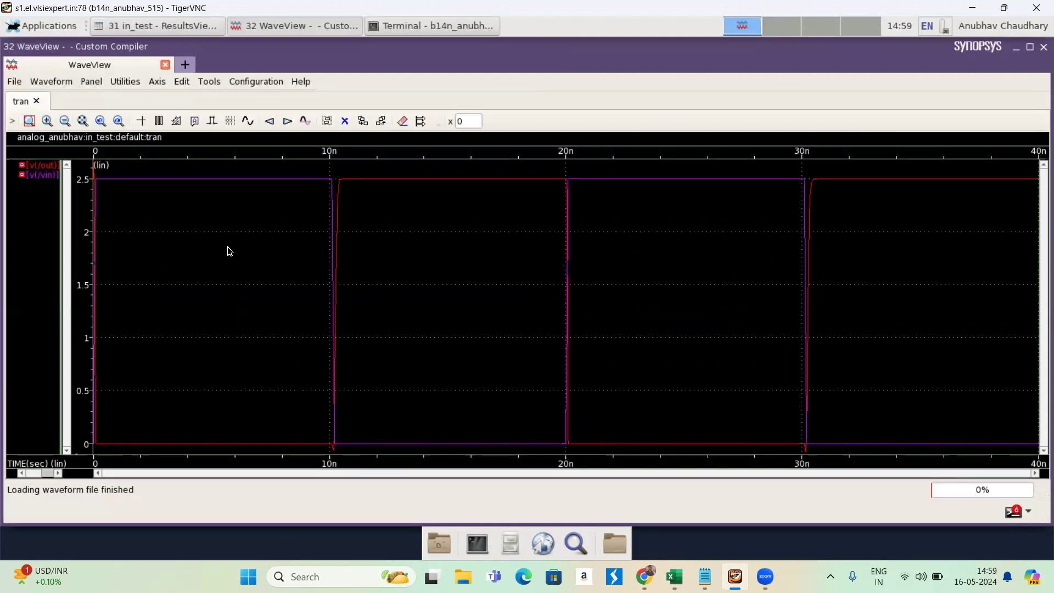
right_click(227, 247)
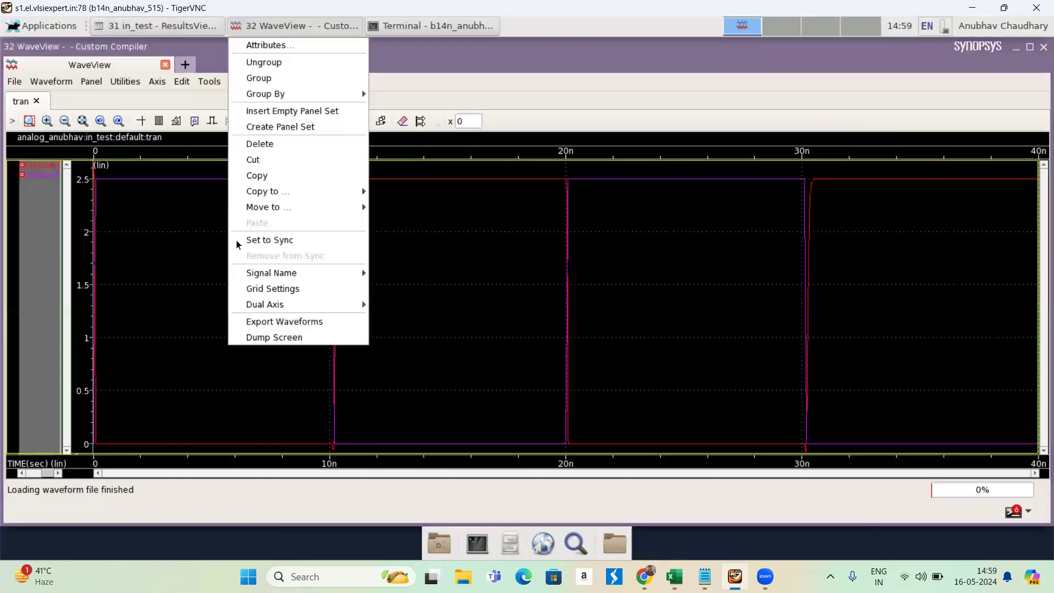
click(264, 63)
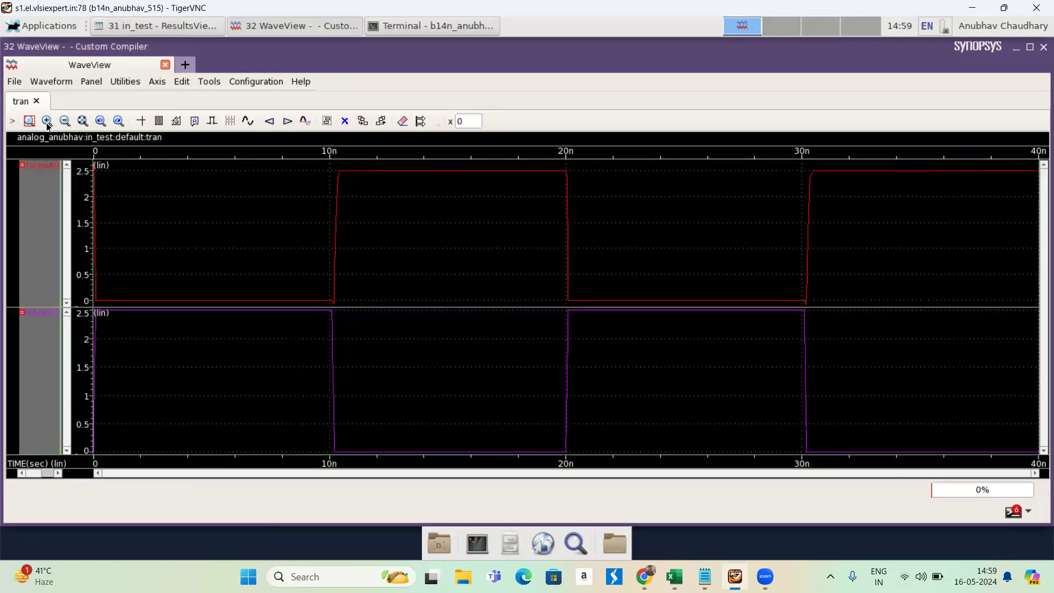
- Bring up the Measurement Tool for Rise/Fall Time on v(/out) with 90%/10% thresholds
click(124, 83)
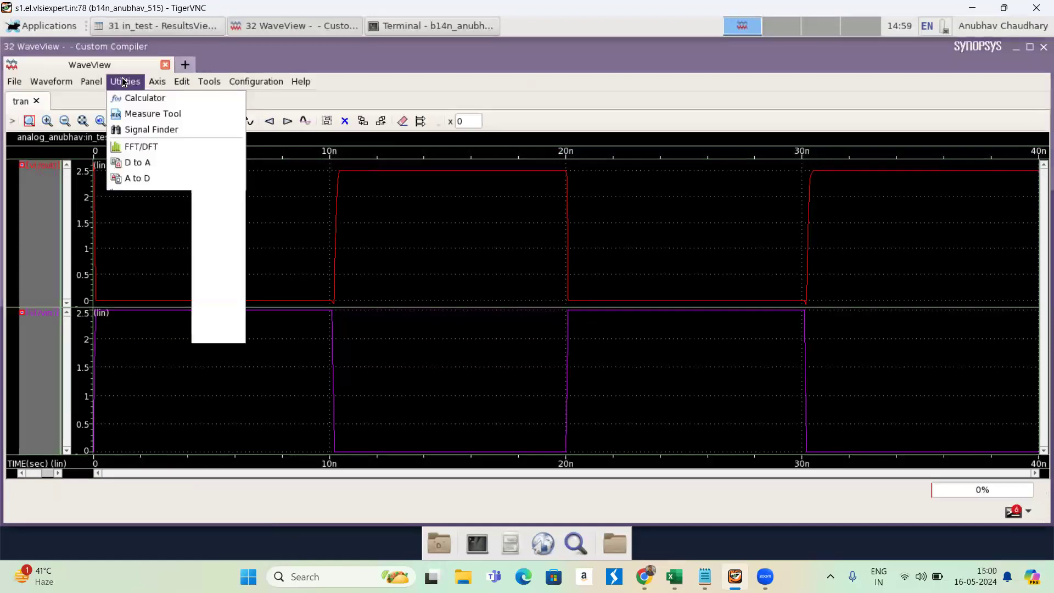
click(128, 117)
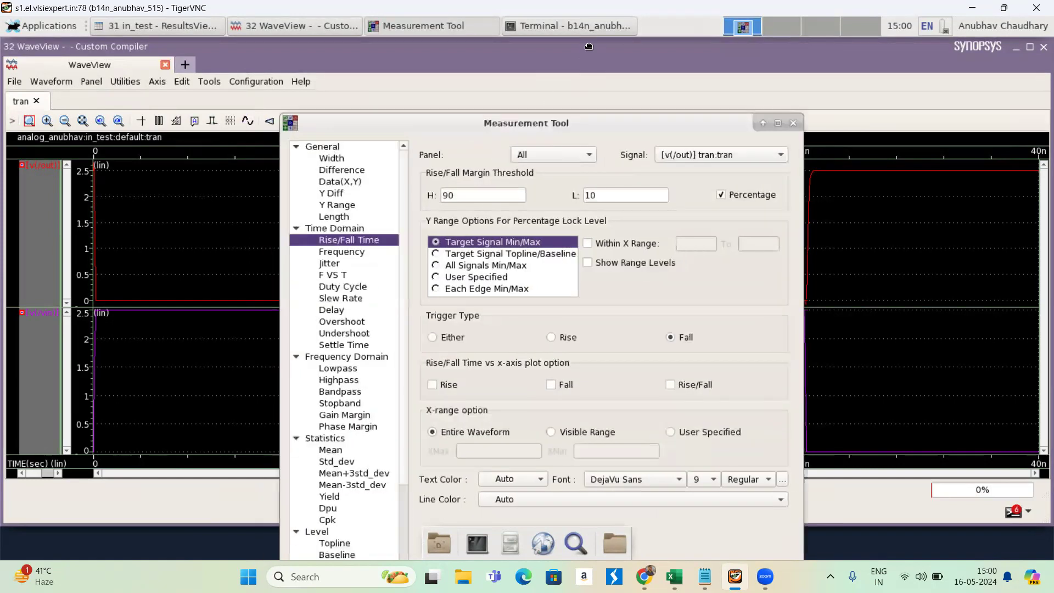
drag(589, 46, 572, 64)
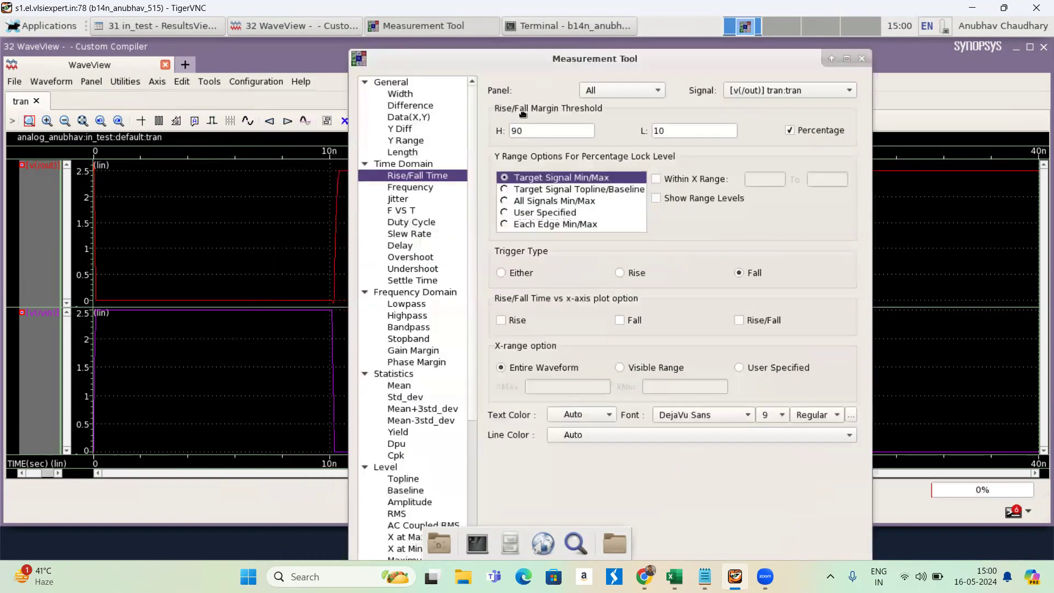
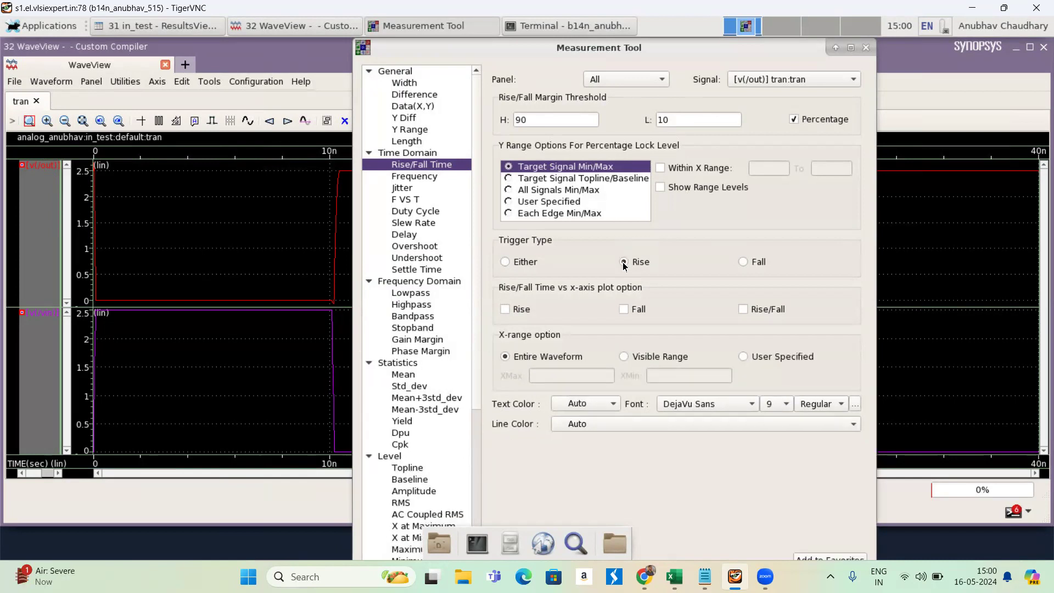
- Apply a Rise/Fall Time measurement with Rise trigger, annotating 168p on v(out)
key(Return)
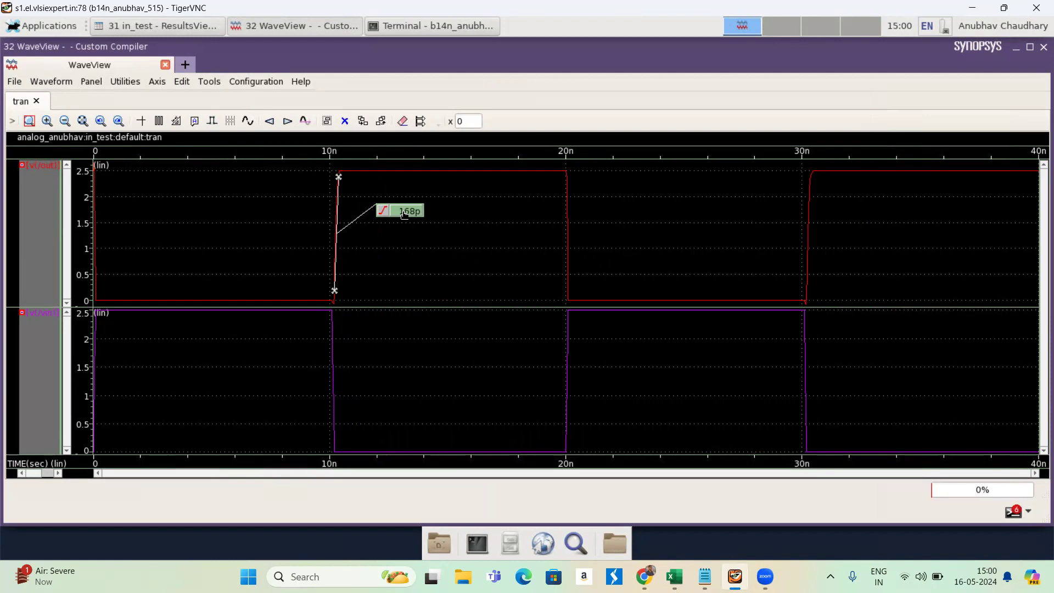
- Reopen the Measurement Tool from Utilities to set up a Fall-trigger measurement
click(127, 84)
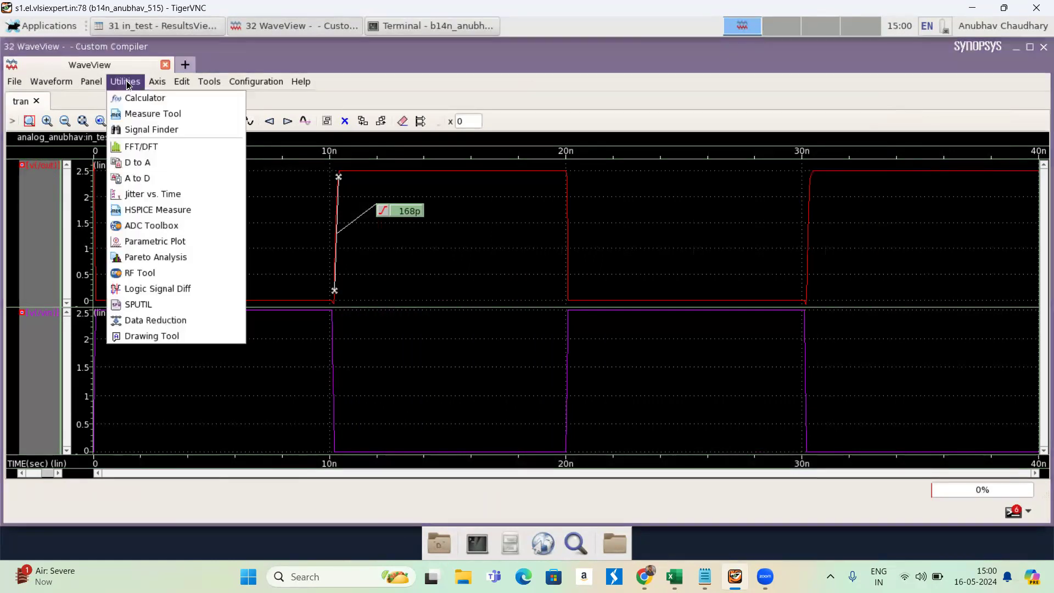
click(130, 115)
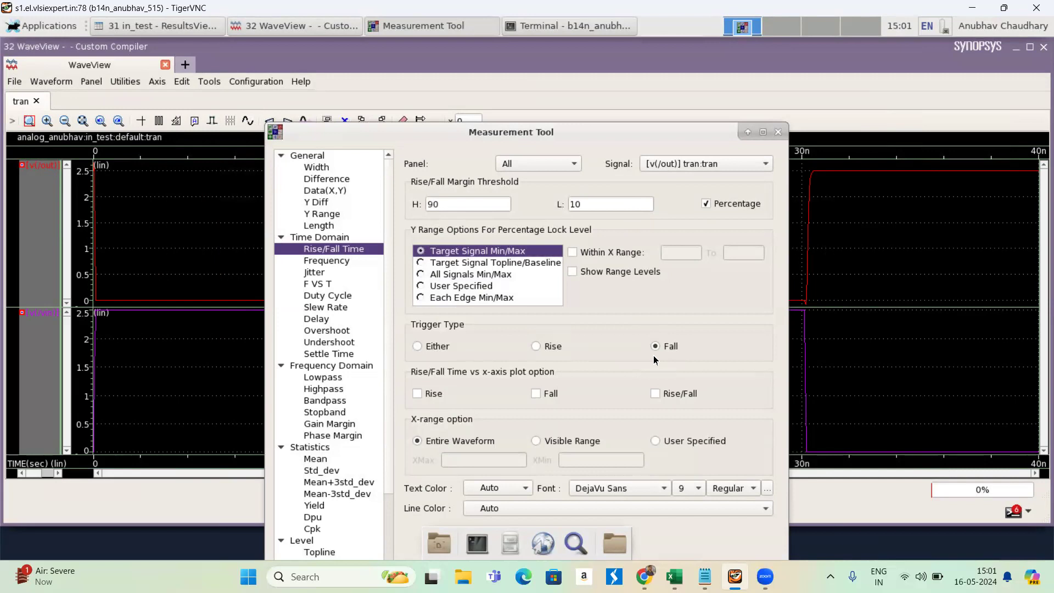
- Apply the 45p fall-time measurement, then drag the 168p label below the 45p label
key(Return)
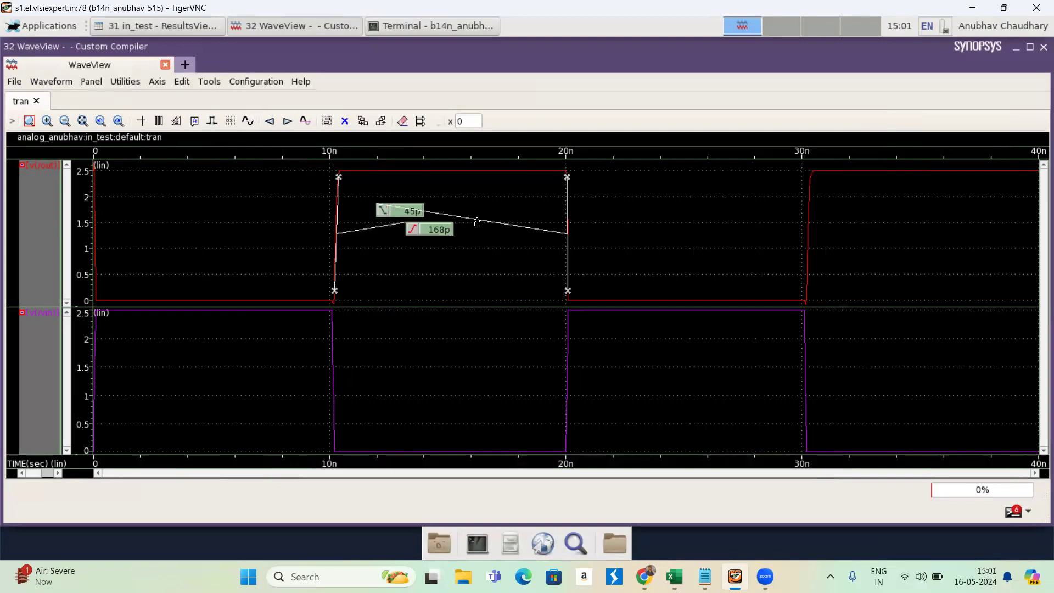
drag(478, 221, 379, 266)
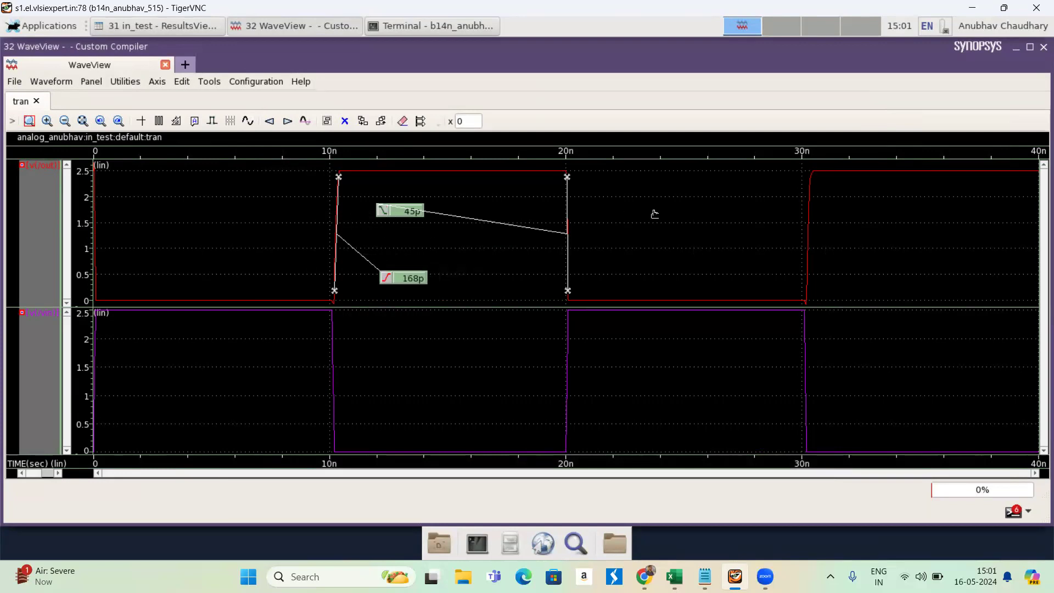